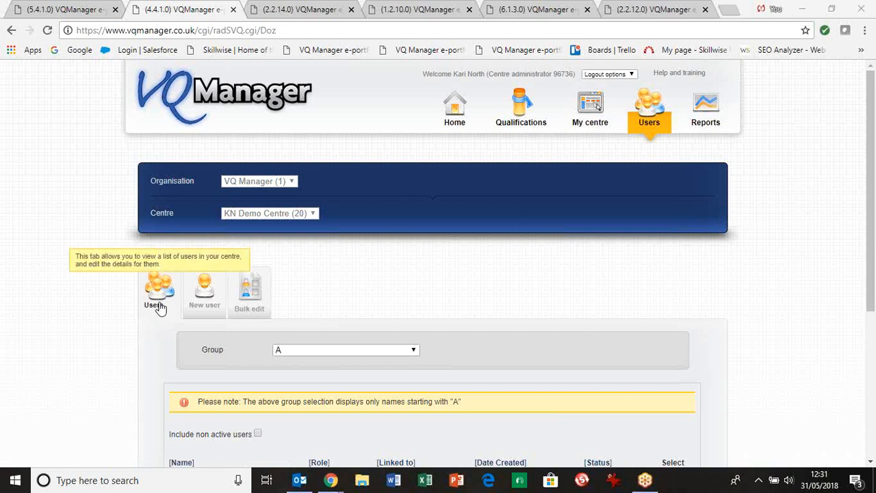
- Fill in a new user with the Learner role and 15 contracted work hours per week, and close the form without saving
{"action": "left_click", "coordinate": [204, 299]}
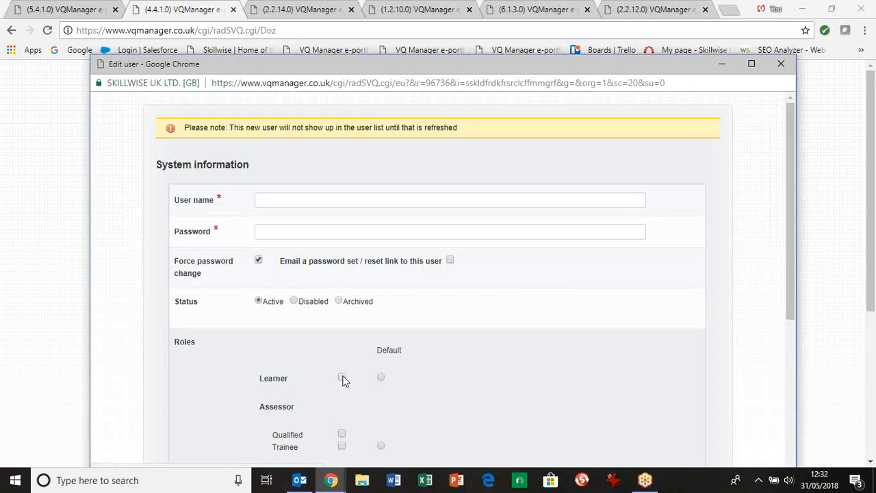
{"action": "left_click", "coordinate": [342, 377]}
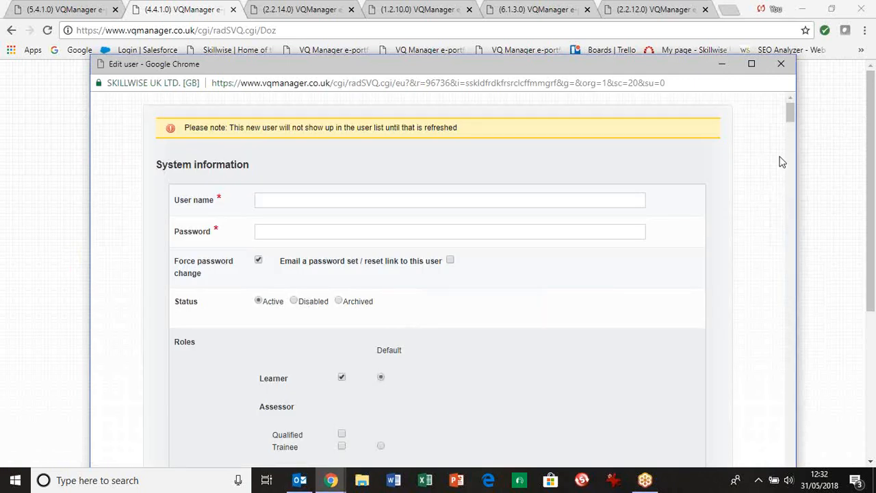
{"action": "left_click_drag", "start_coordinate": [790, 112], "coordinate": [789, 351]}
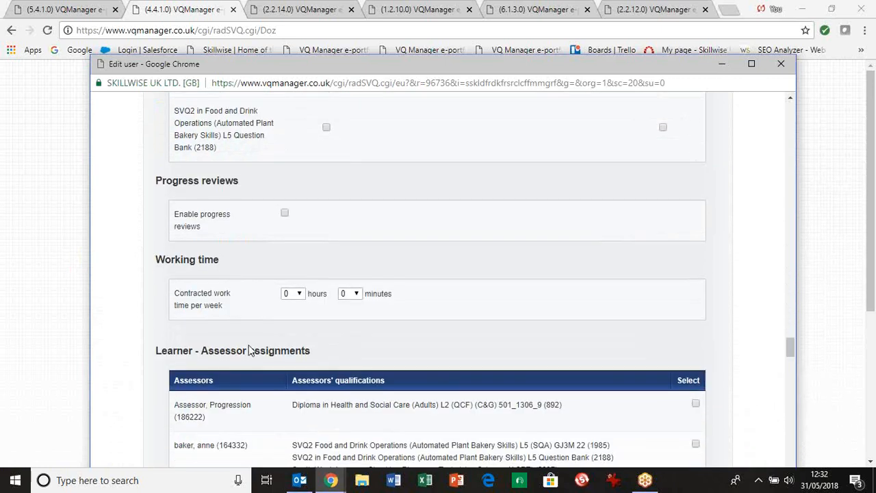
{"action": "left_click", "coordinate": [299, 295]}
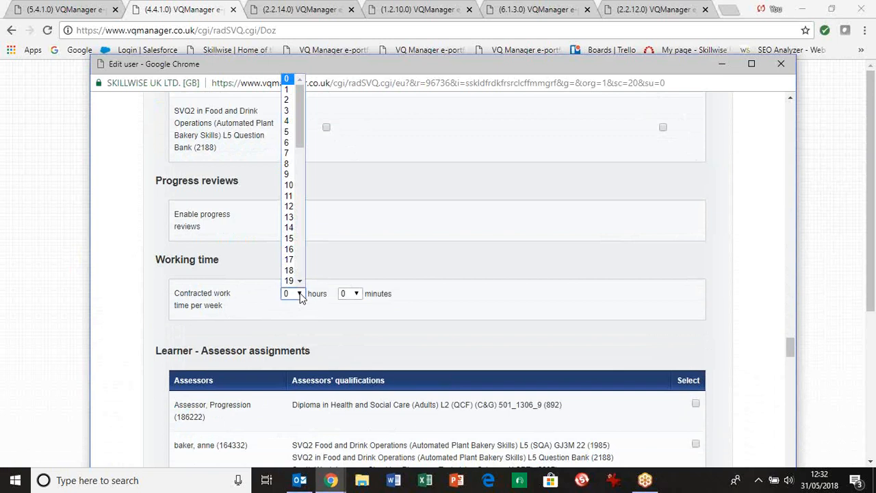
{"action": "left_click", "coordinate": [289, 239]}
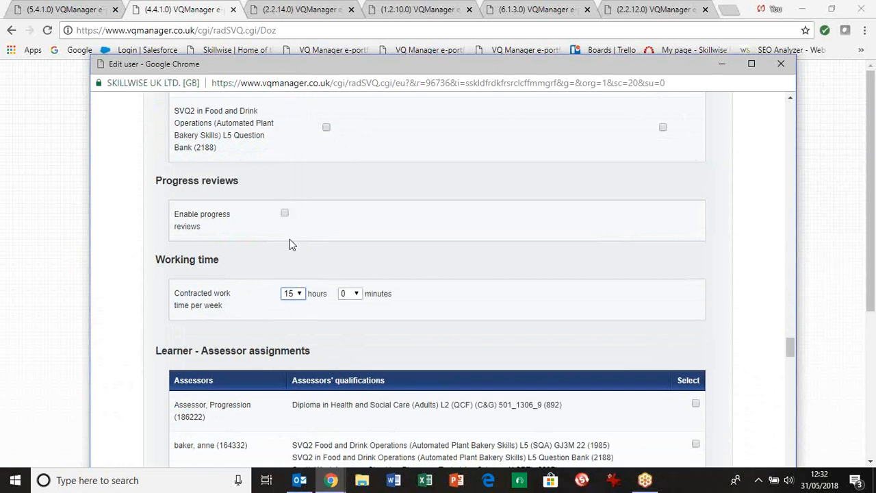
{"action": "left_click", "coordinate": [357, 295]}
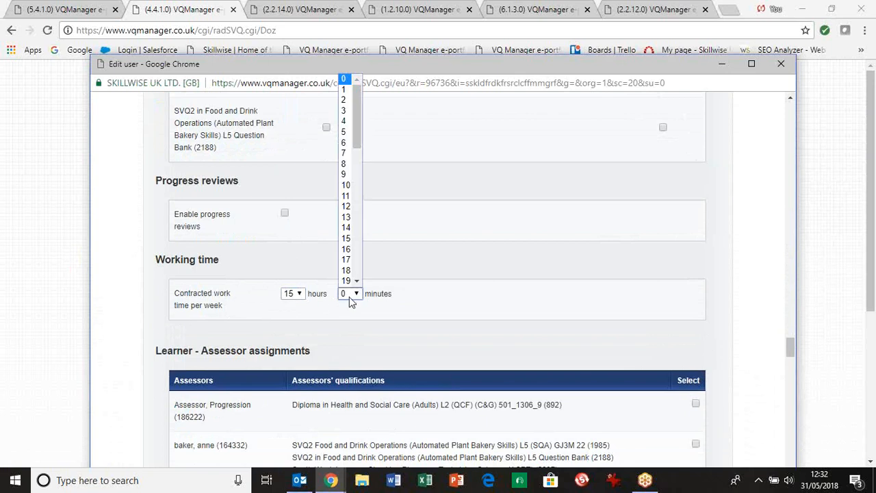
{"action": "left_click", "coordinate": [401, 267]}
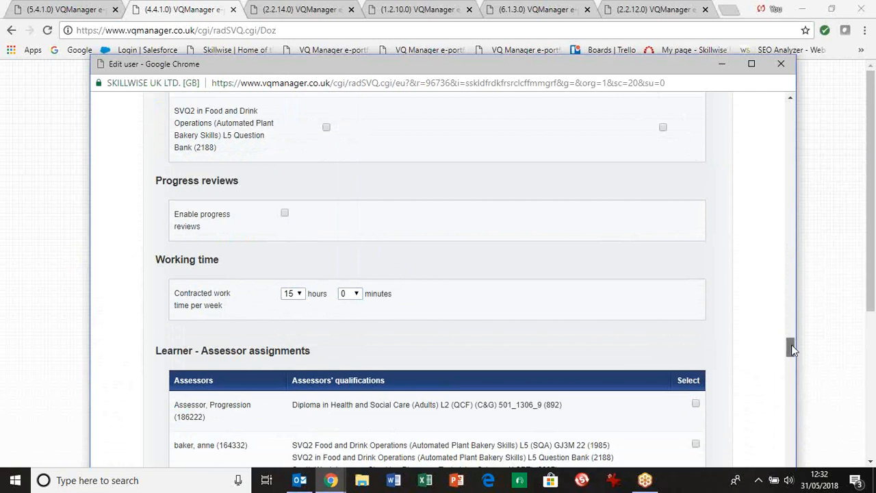
{"action": "left_click_drag", "start_coordinate": [792, 344], "coordinate": [792, 458]}
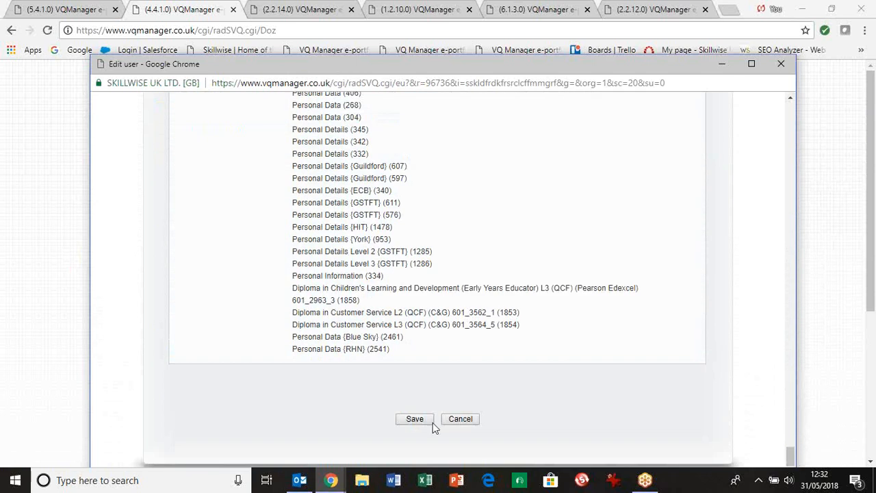
{"action": "left_click", "coordinate": [781, 69]}
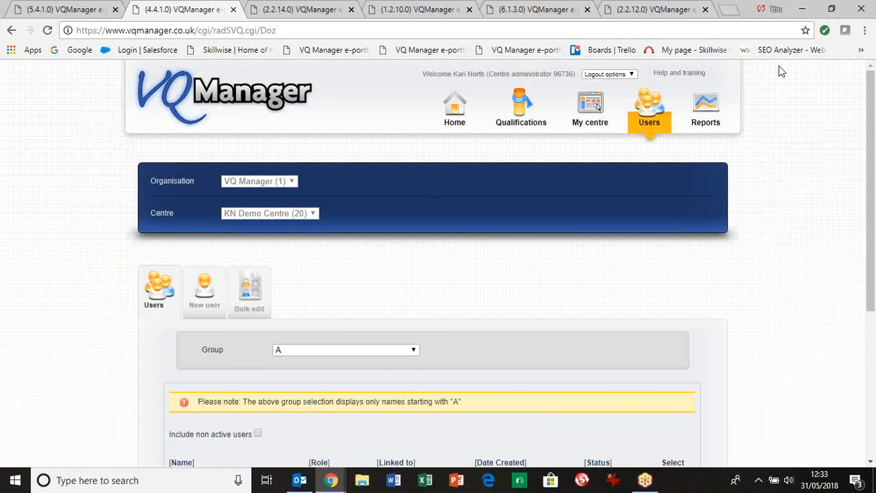
- In the assessor's learner diary form, reset the off-the-job training start and end times to 00:00
{"action": "left_click", "coordinate": [276, 15]}
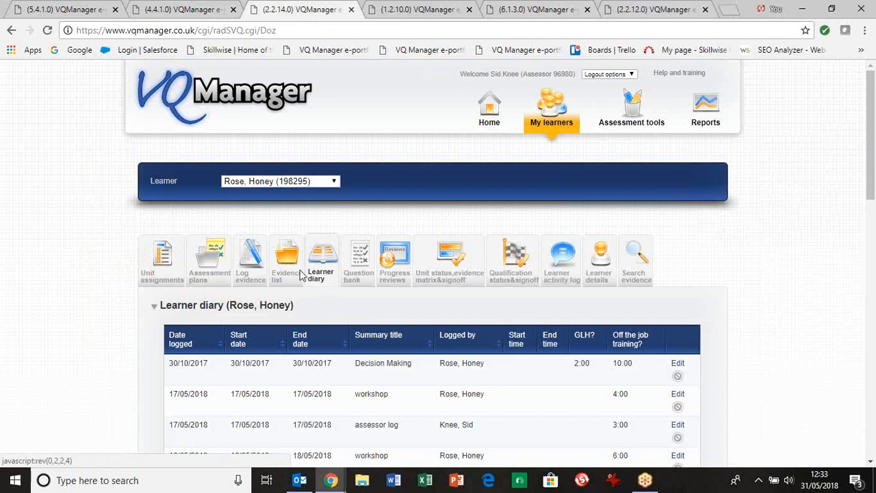
{"action": "left_click_drag", "start_coordinate": [871, 166], "coordinate": [874, 381]}
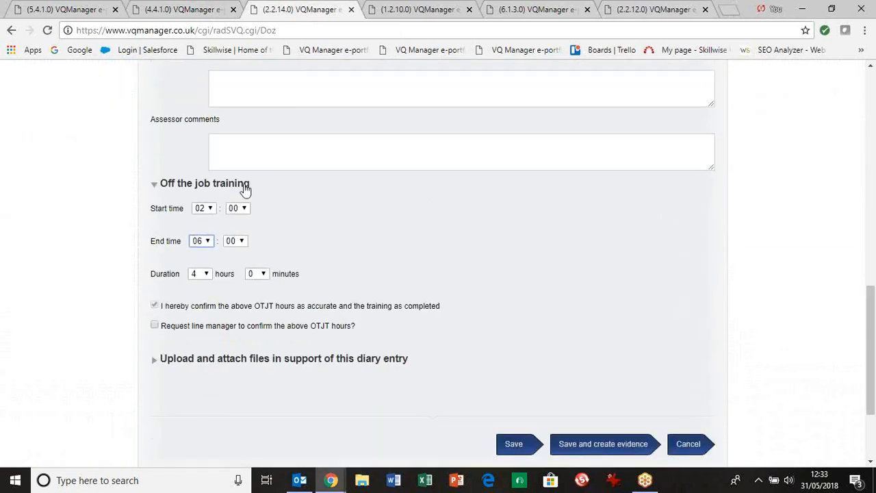
{"action": "left_click", "coordinate": [212, 213]}
{"action": "left_click", "coordinate": [200, 217]}
{"action": "left_click", "coordinate": [210, 246]}
{"action": "left_click", "coordinate": [201, 251]}
- Set the off-the-job training duration to 15 hours and request the line manager to confirm the OTJT hours
{"action": "left_click", "coordinate": [208, 274]}
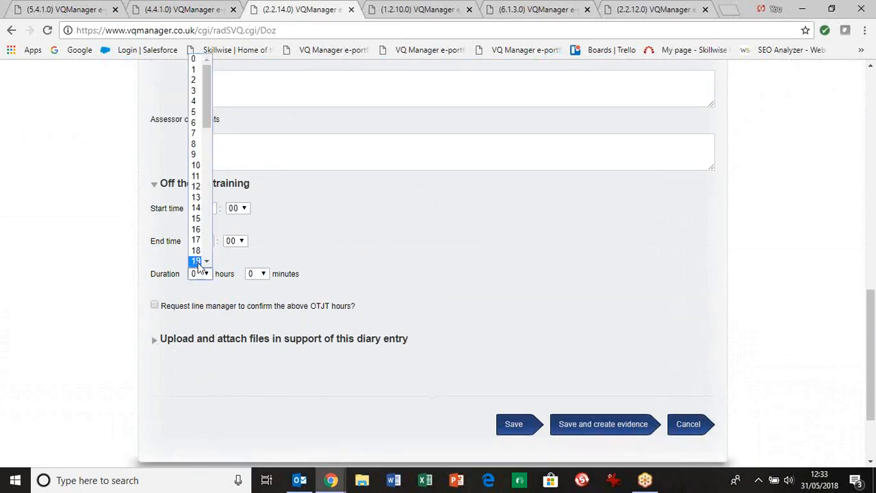
{"action": "left_click", "coordinate": [196, 217]}
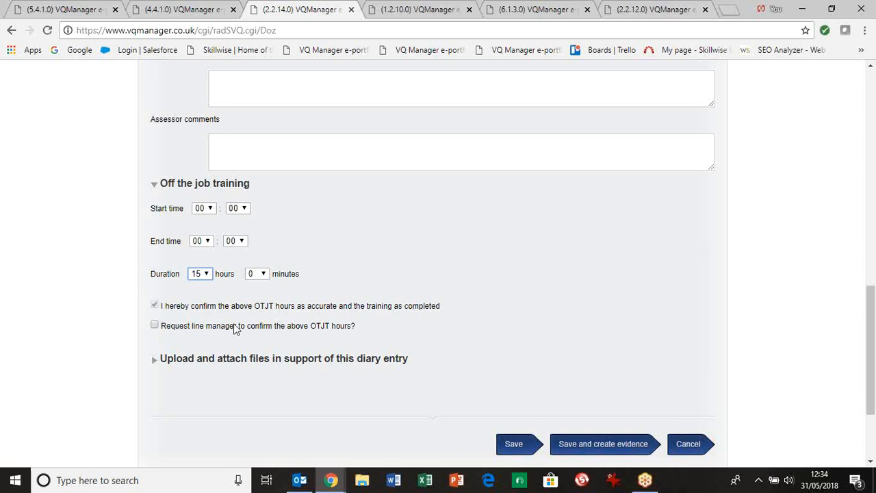
{"action": "left_click", "coordinate": [156, 327]}
{"action": "left_click", "coordinate": [154, 326]}
{"action": "left_click", "coordinate": [154, 326]}
- In the line manager account, mark the 31/05/2018 Training session's OTJT hours as accurate, and close the record and its page without saving
{"action": "left_click", "coordinate": [538, 14]}
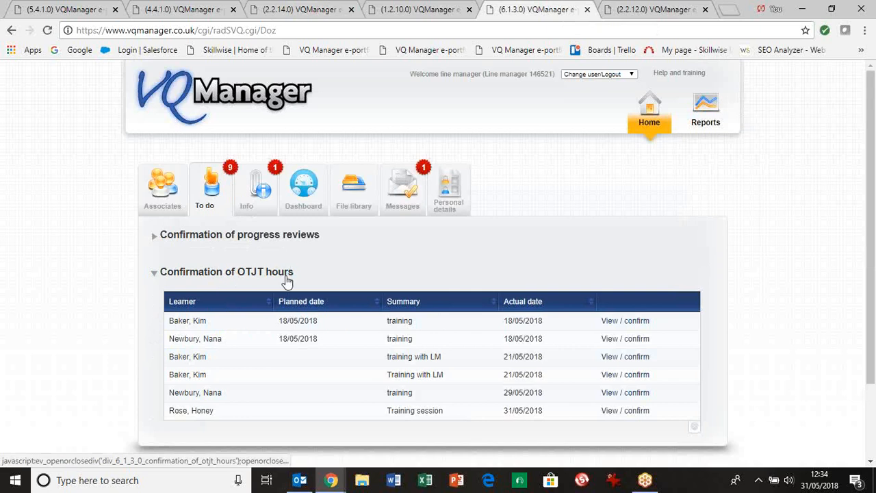
{"action": "left_click", "coordinate": [621, 413]}
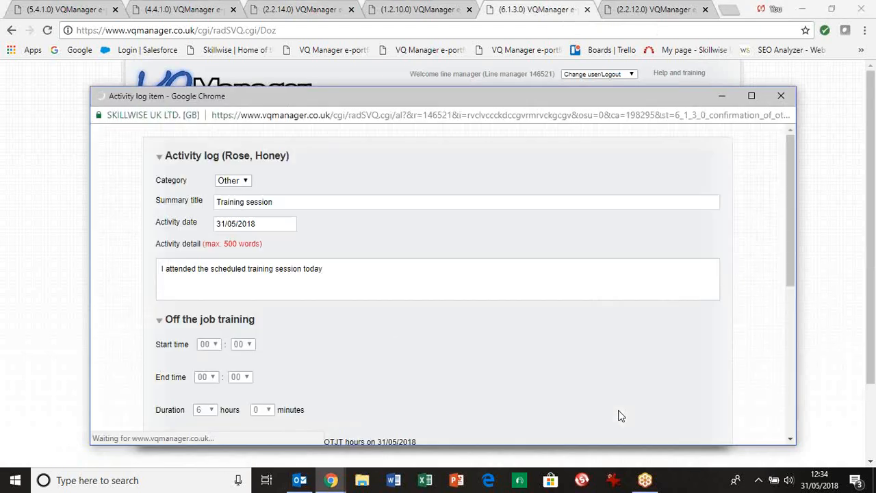
{"action": "left_click_drag", "start_coordinate": [792, 166], "coordinate": [795, 233]}
{"action": "left_click", "coordinate": [160, 325]}
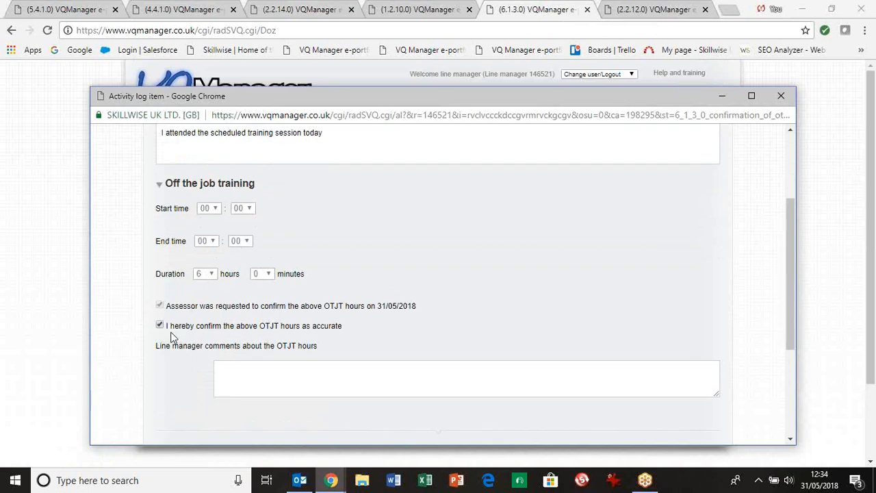
{"action": "left_click_drag", "start_coordinate": [794, 233], "coordinate": [784, 320]}
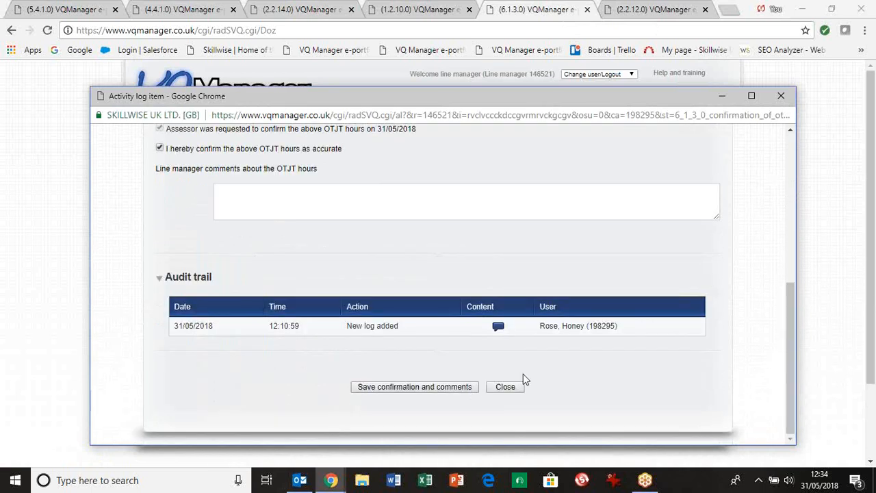
{"action": "left_click", "coordinate": [784, 100]}
{"action": "left_click", "coordinate": [587, 10]}
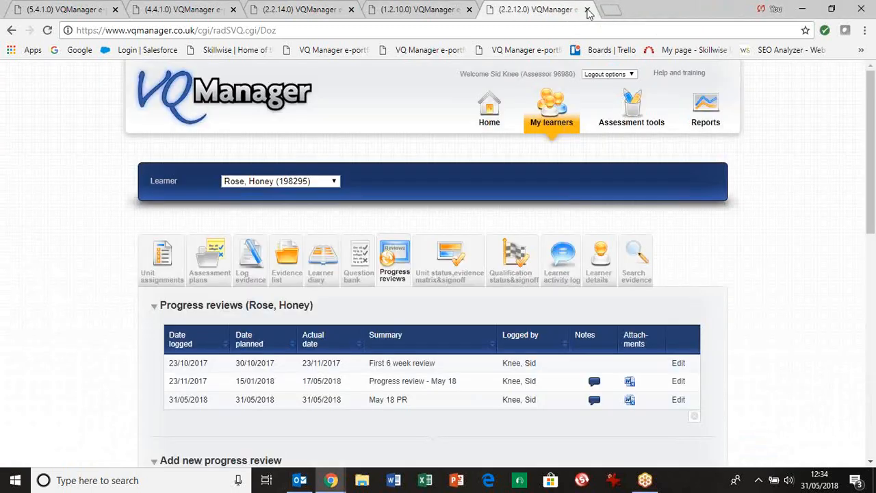
- Return to the assessor's page and review the logged learner diary entries
{"action": "left_click", "coordinate": [276, 10]}
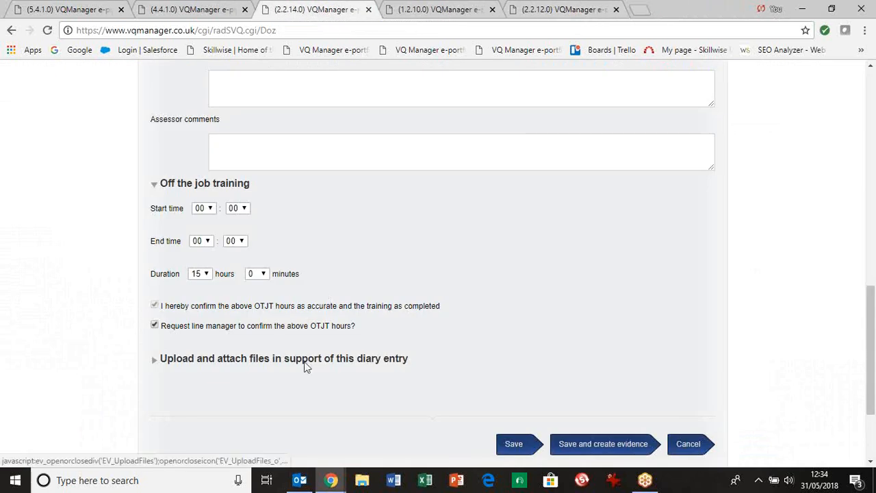
{"action": "left_click_drag", "start_coordinate": [873, 357], "coordinate": [836, 115]}
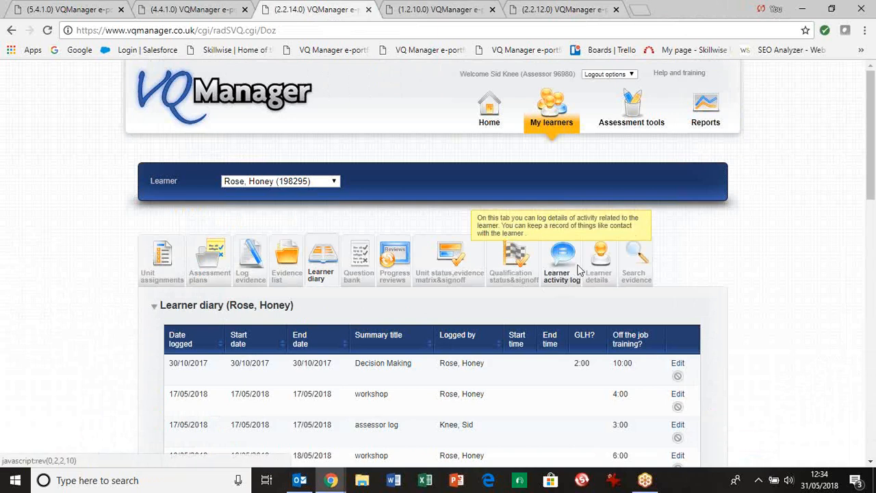
{"action": "scroll", "coordinate": [871, 125], "scroll_direction": "down", "scroll_amount": 3}
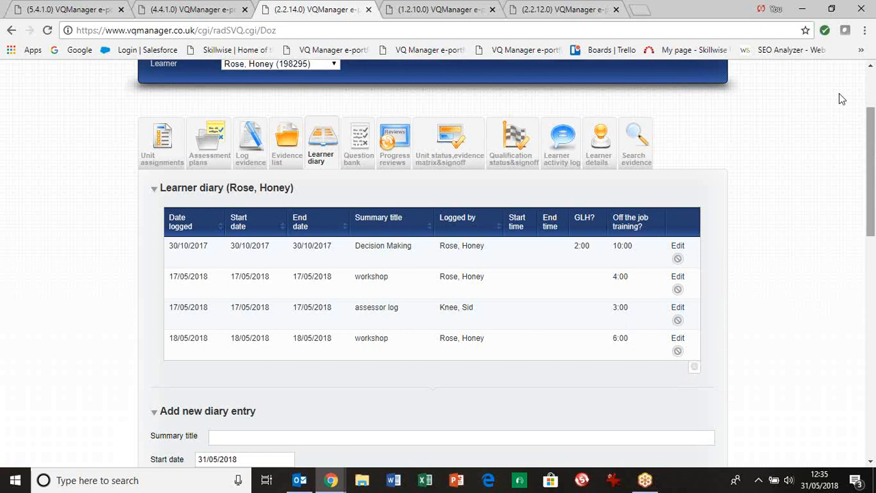
- In the learner's account, open the learner diary and set the new entry's off-the-job training duration to 8 hours
{"action": "left_click", "coordinate": [432, 11]}
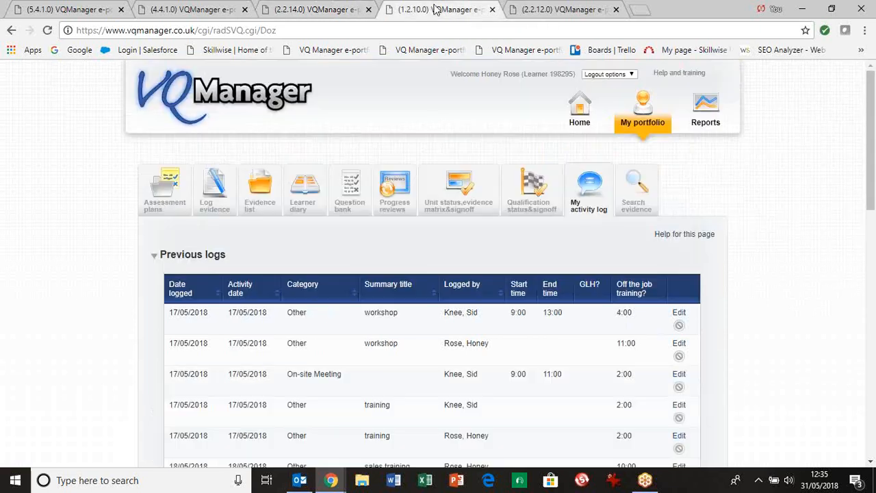
{"action": "left_click", "coordinate": [301, 202]}
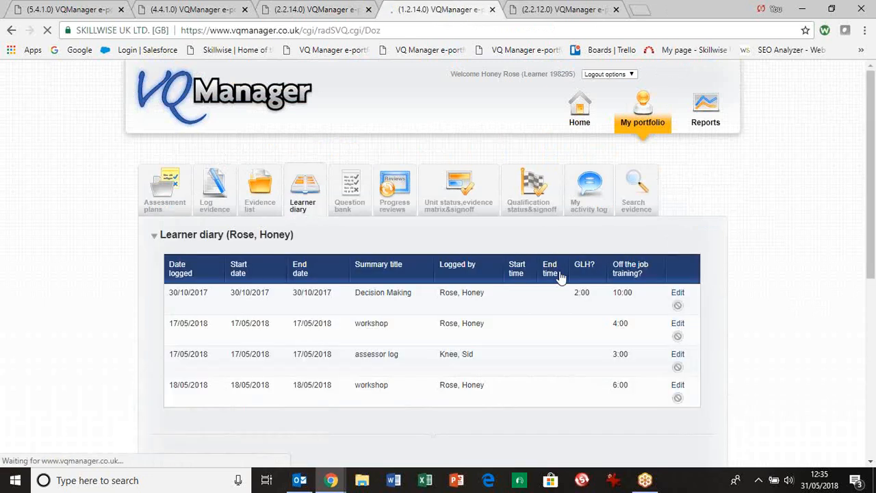
{"action": "left_click_drag", "start_coordinate": [871, 224], "coordinate": [873, 433]}
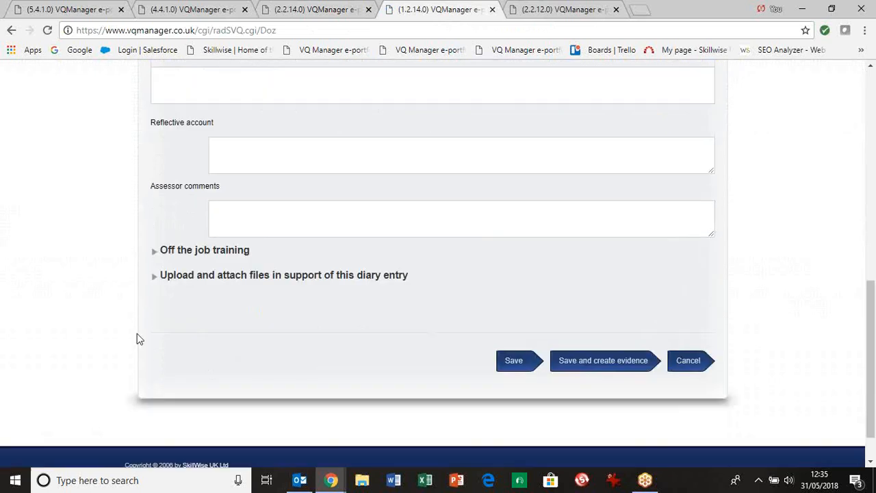
{"action": "left_click", "coordinate": [202, 250]}
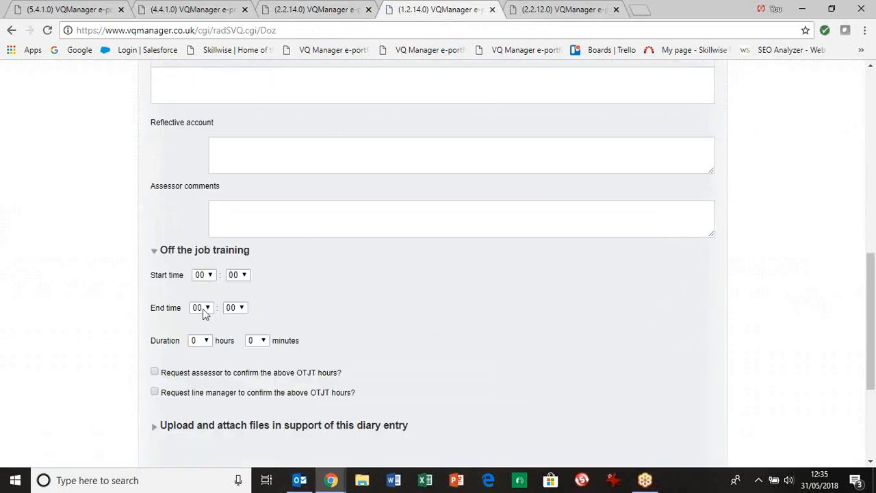
{"action": "left_click", "coordinate": [198, 341]}
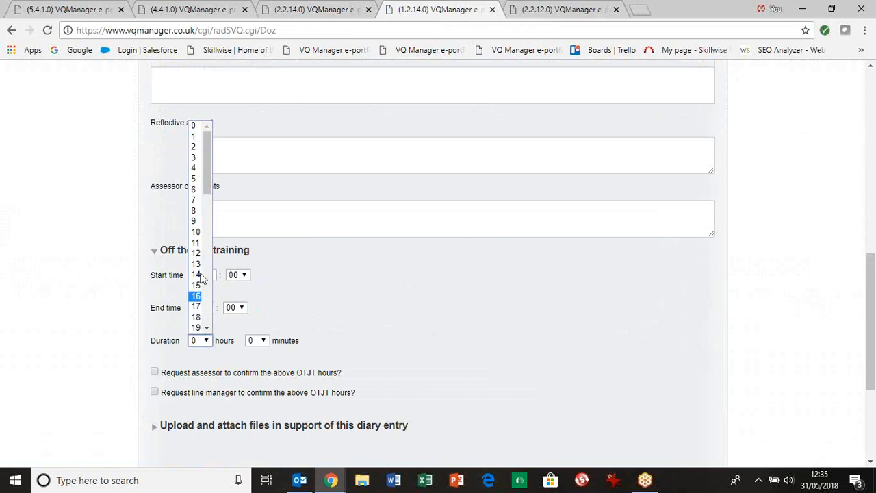
{"action": "left_click", "coordinate": [198, 211]}
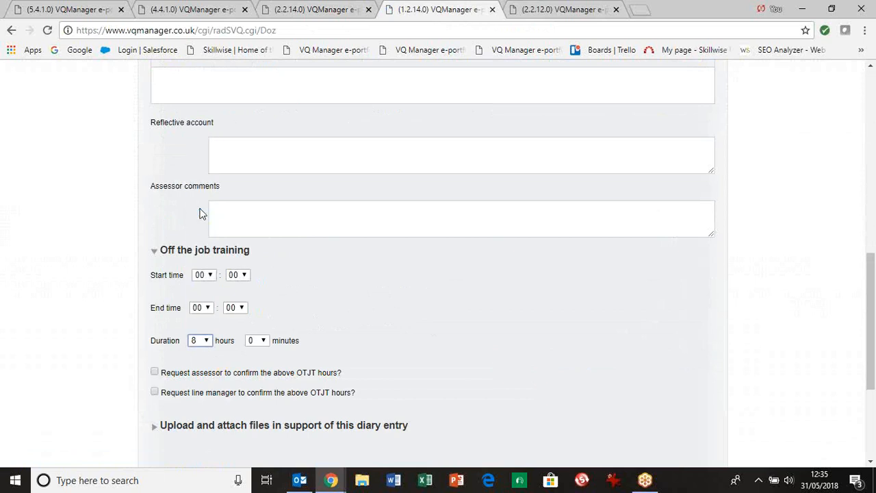
- Request confirmation of the learner's off-the-job training hours from both the assessor and the line manager
{"action": "left_click", "coordinate": [154, 372]}
{"action": "left_click", "coordinate": [154, 393]}
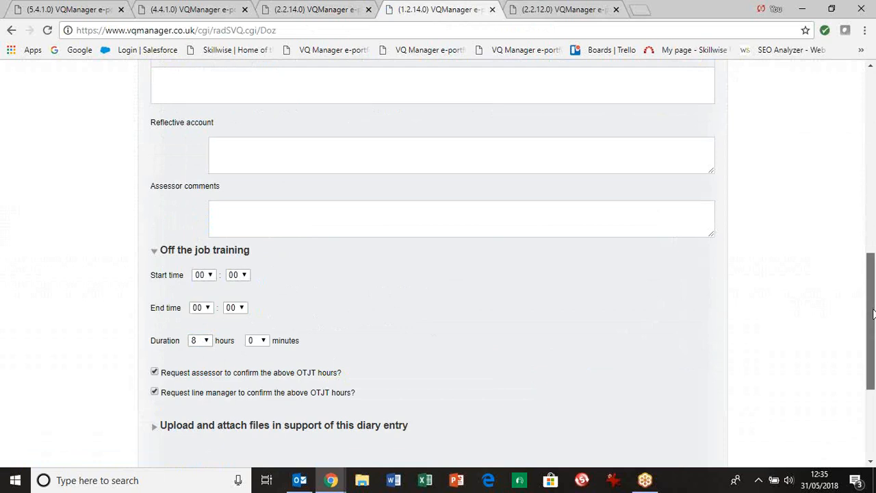
{"action": "scroll", "coordinate": [869, 356], "scroll_direction": "down", "scroll_amount": 3}
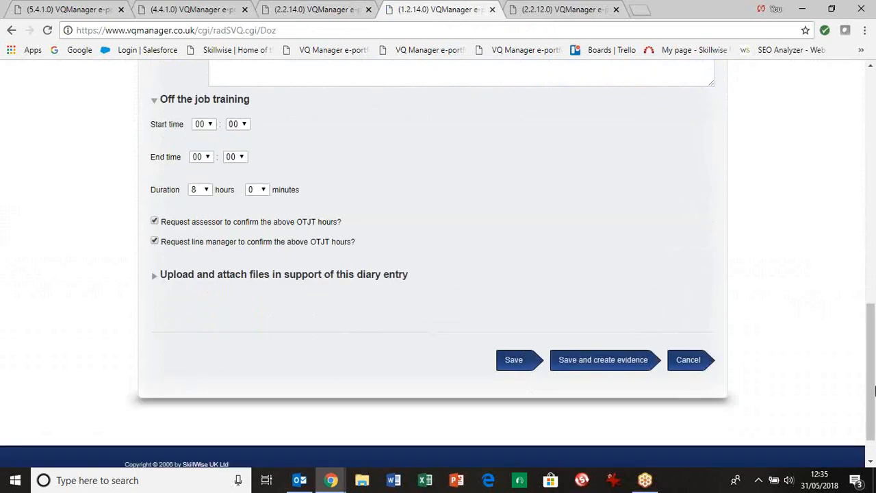
{"action": "left_click_drag", "start_coordinate": [868, 368], "coordinate": [867, 328]}
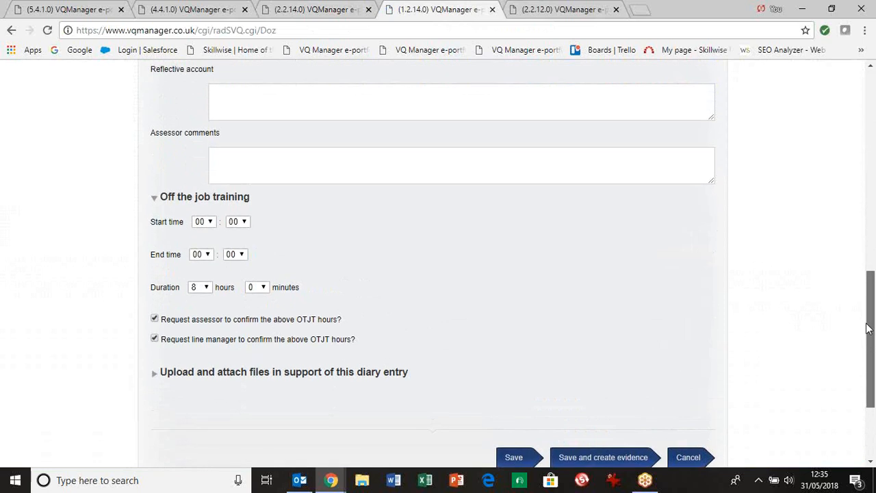
{"action": "left_click_drag", "start_coordinate": [869, 328], "coordinate": [868, 349]}
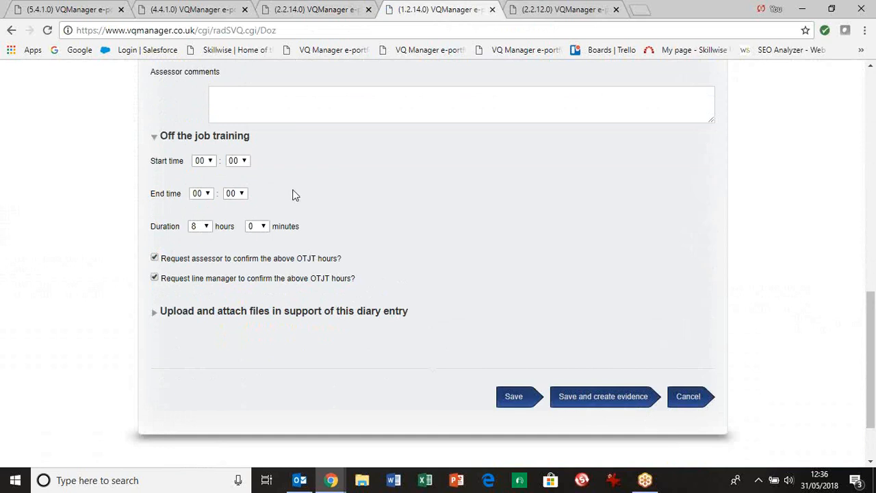
- Return to the assessor's account and open its home Dashboard to view the off-the-job training chart
{"action": "left_click", "coordinate": [295, 10]}
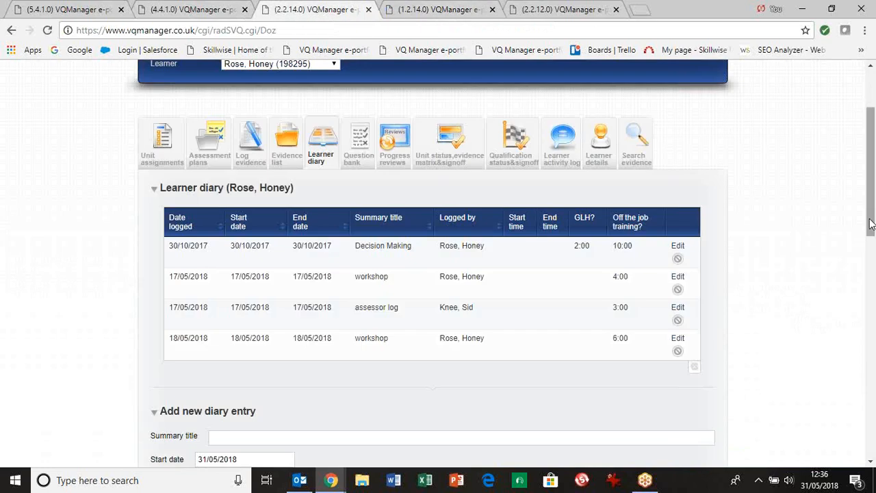
{"action": "scroll", "coordinate": [477, 150], "scroll_direction": "up", "scroll_amount": 2}
{"action": "left_click", "coordinate": [488, 126]}
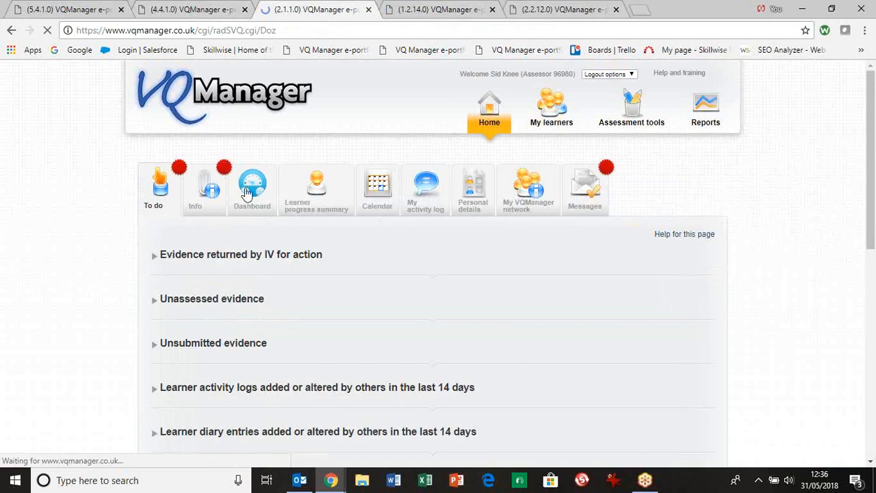
{"action": "left_click", "coordinate": [247, 194]}
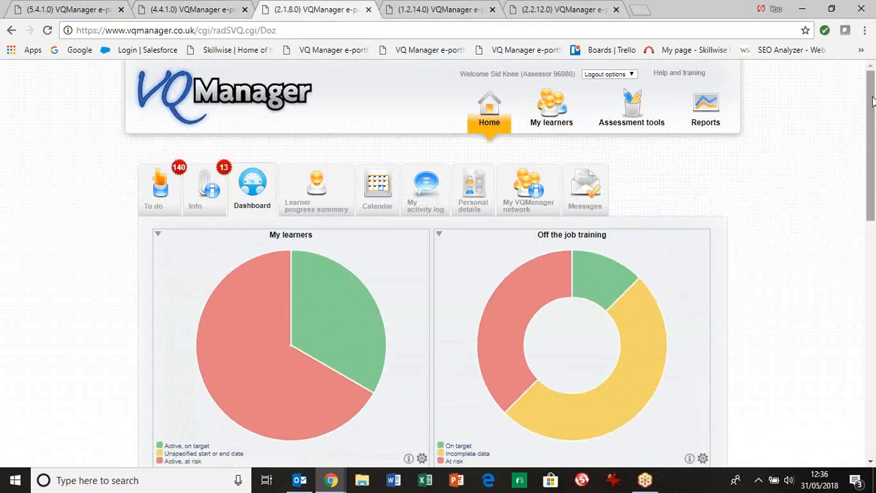
- Open the detailed learner report behind the dashboard's Off the job training chart, review the logged and required hours, and close it
{"action": "scroll", "coordinate": [872, 102], "scroll_direction": "down", "scroll_amount": 2}
{"action": "mouse_move", "coordinate": [529, 198]}
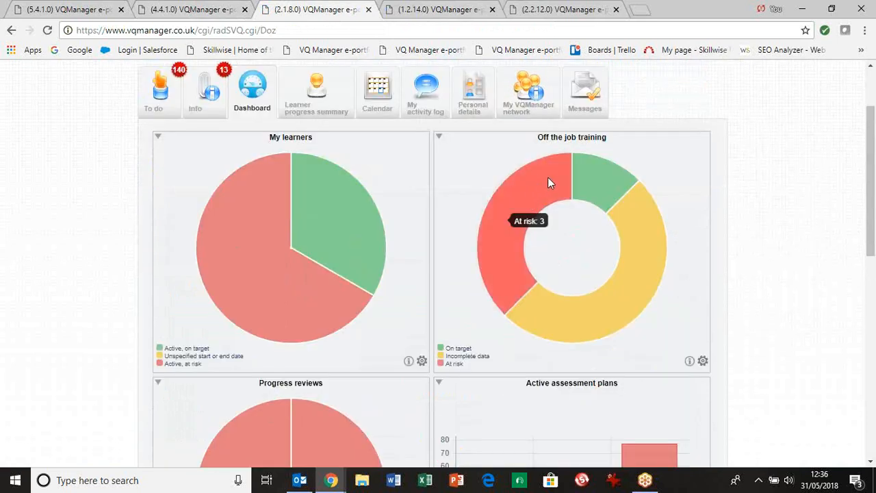
{"action": "left_click", "coordinate": [483, 163]}
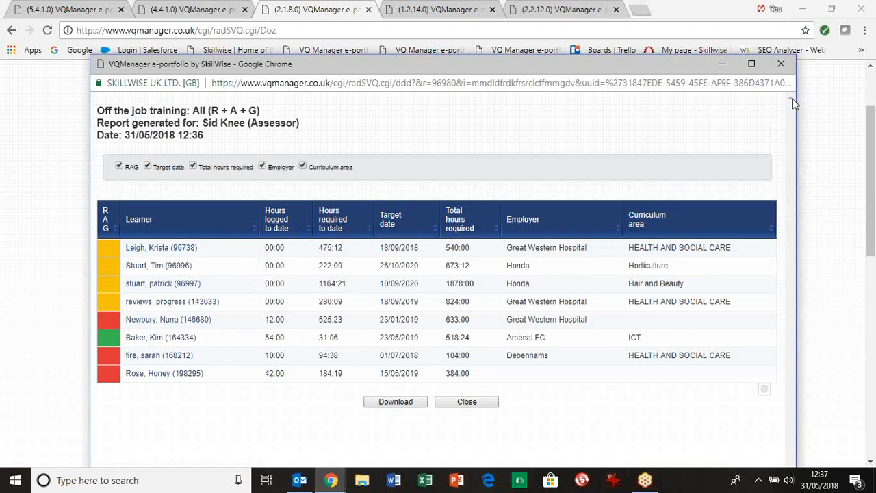
{"action": "left_click", "coordinate": [781, 64]}
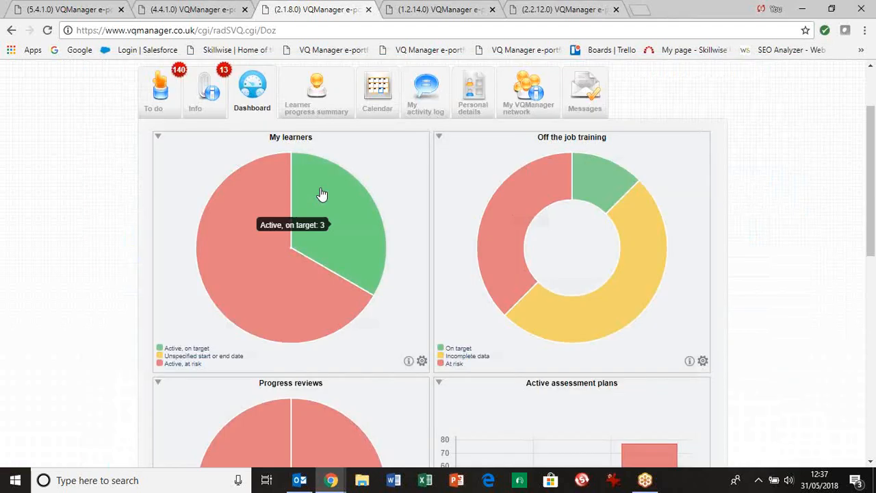
- Open the assessor's learner progress summary and review the off-the-job training hours shown for each learner
{"action": "left_click", "coordinate": [310, 110]}
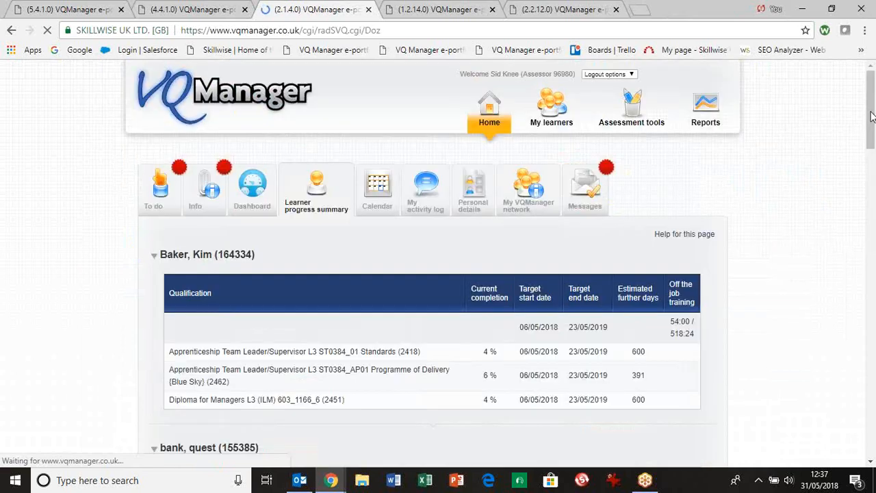
{"action": "left_click_drag", "start_coordinate": [871, 117], "coordinate": [873, 310]}
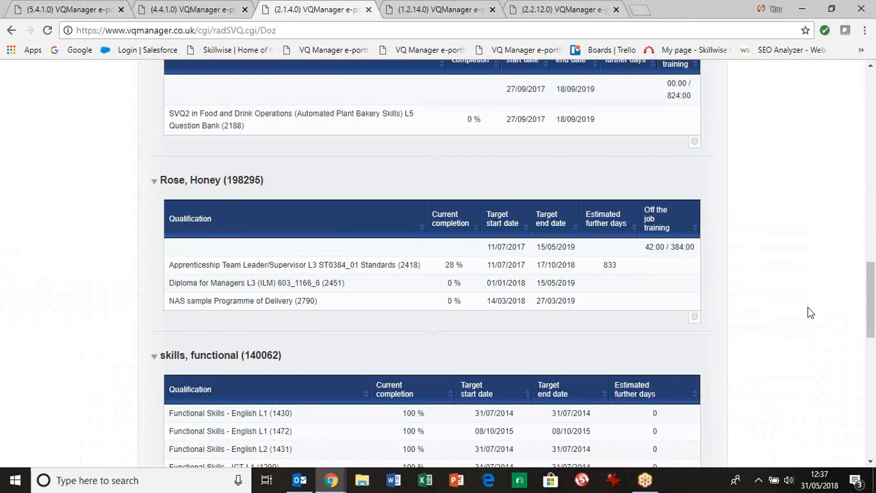
{"action": "left_click_drag", "start_coordinate": [872, 312], "coordinate": [816, 67]}
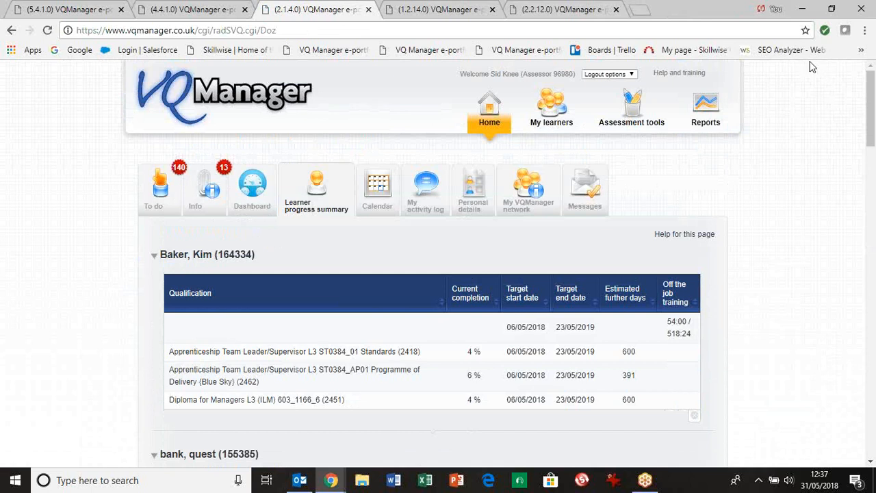
- Switch to the learner's account and examine the overall off-the-job training progress in the home page's My progress summary
{"action": "left_click", "coordinate": [404, 13]}
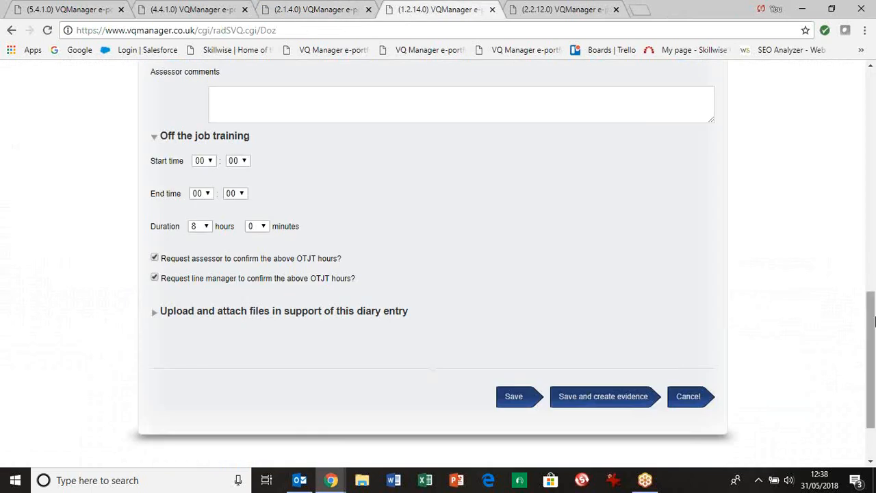
{"action": "scroll", "coordinate": [847, 229], "scroll_direction": "up", "scroll_amount": 10}
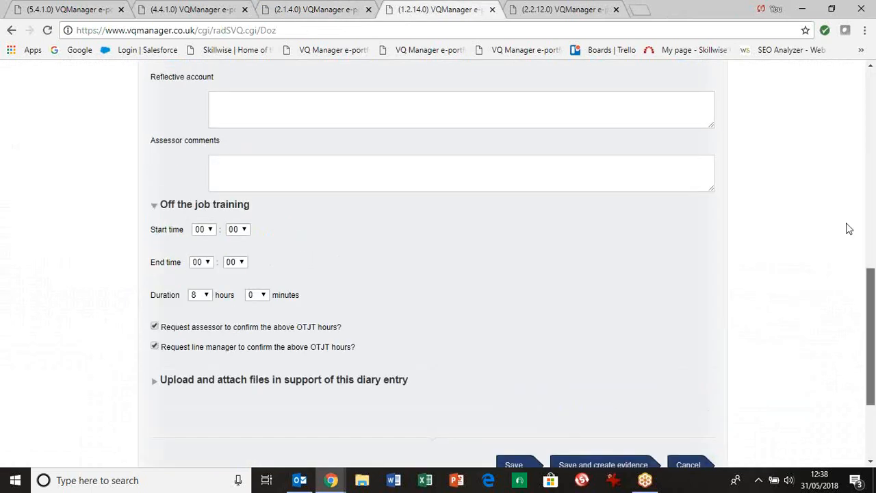
{"action": "left_click", "coordinate": [583, 129]}
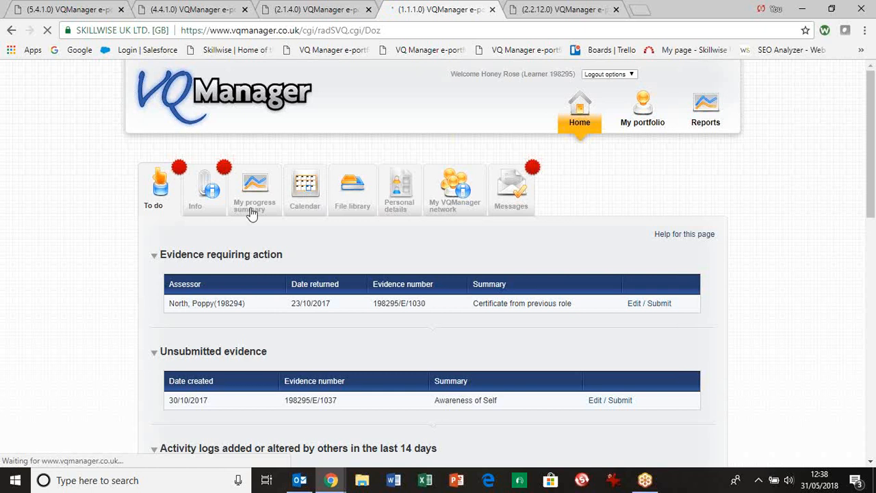
{"action": "left_click", "coordinate": [252, 210]}
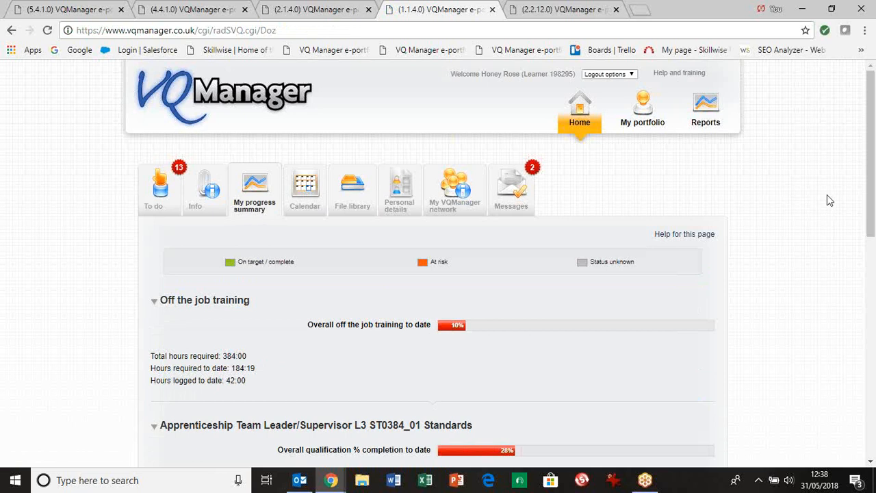
{"action": "scroll", "coordinate": [871, 194], "scroll_direction": "down", "scroll_amount": 2}
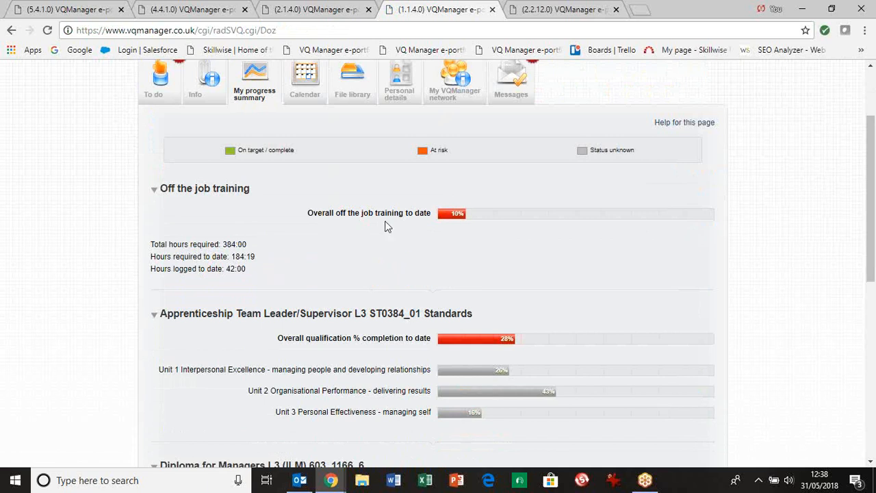
{"action": "scroll", "coordinate": [385, 226], "scroll_direction": "up", "scroll_amount": 2}
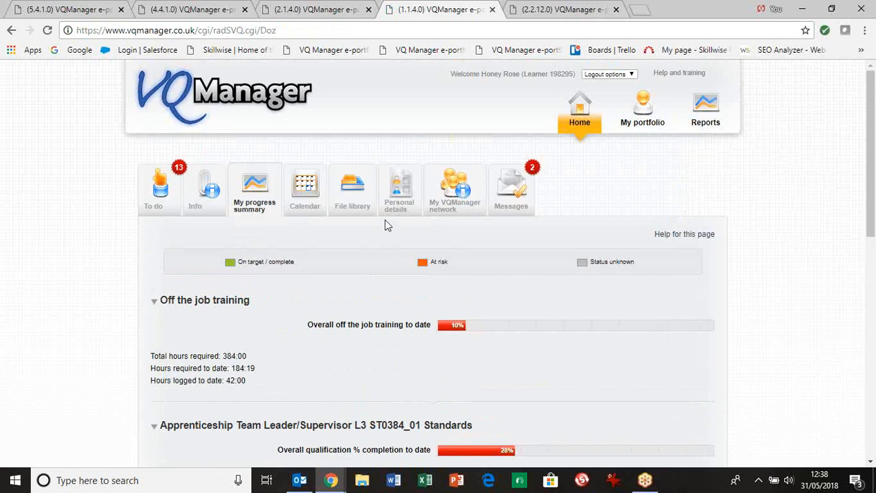
- In the assessor's account, run the Off the job training progress report for all learners, employers and curriculum areas and review its rows
{"action": "left_click", "coordinate": [280, 11]}
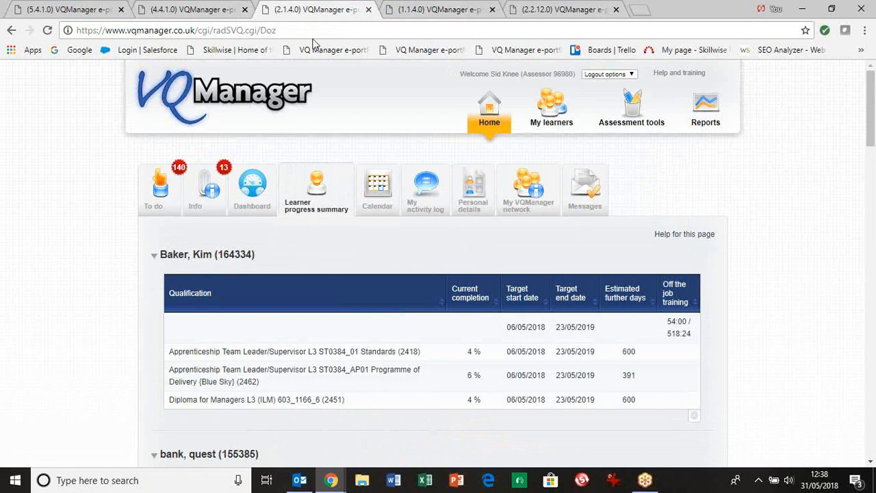
{"action": "left_click", "coordinate": [711, 128]}
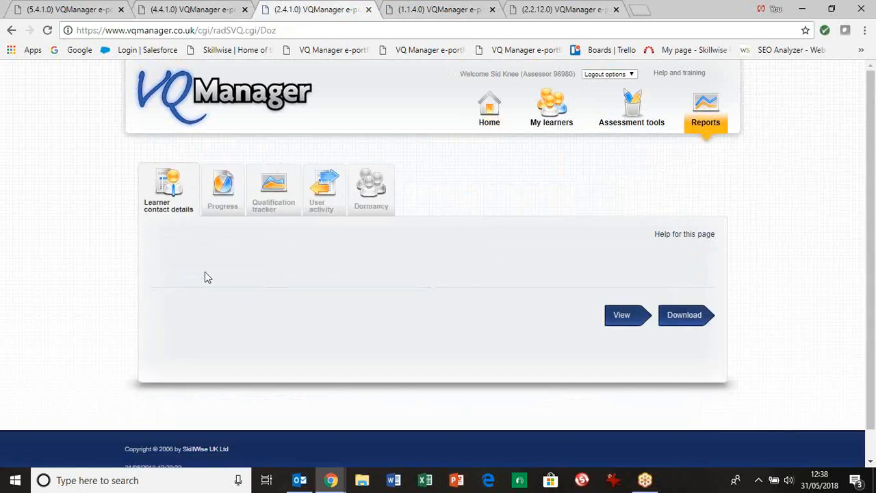
{"action": "left_click", "coordinate": [226, 198]}
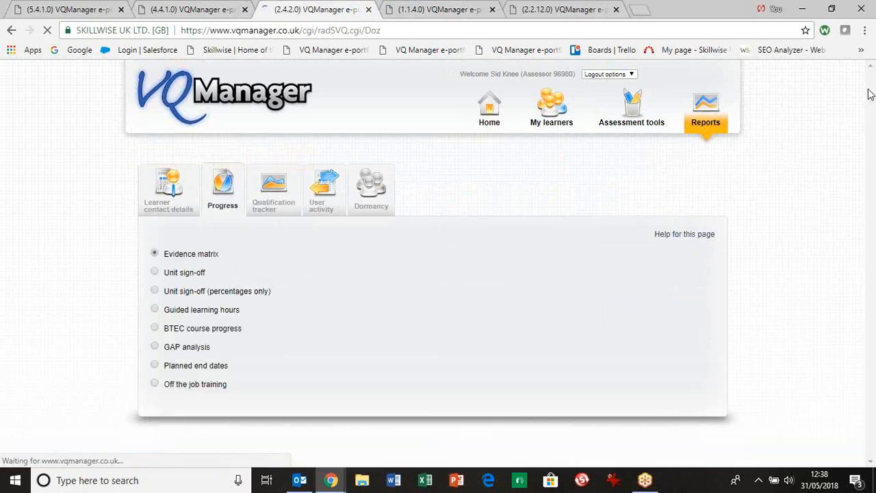
{"action": "scroll", "coordinate": [374, 323], "scroll_direction": "down", "scroll_amount": 2}
{"action": "left_click", "coordinate": [154, 250]}
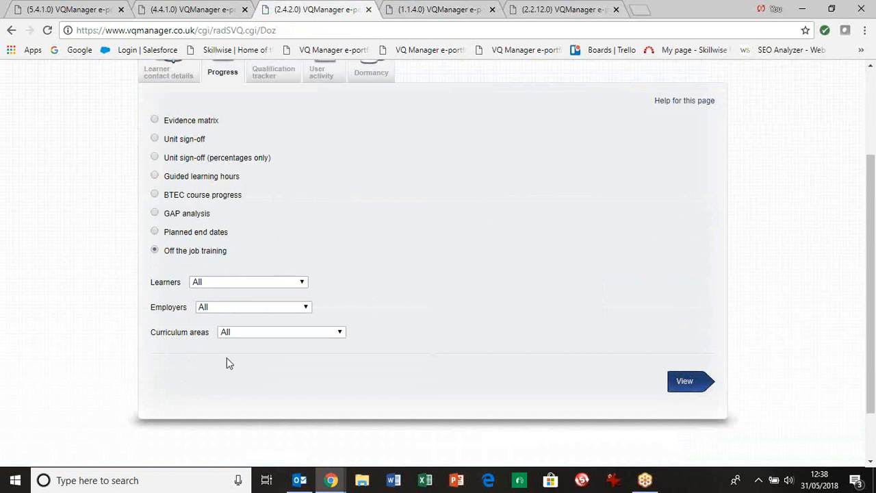
{"action": "left_click", "coordinate": [688, 386]}
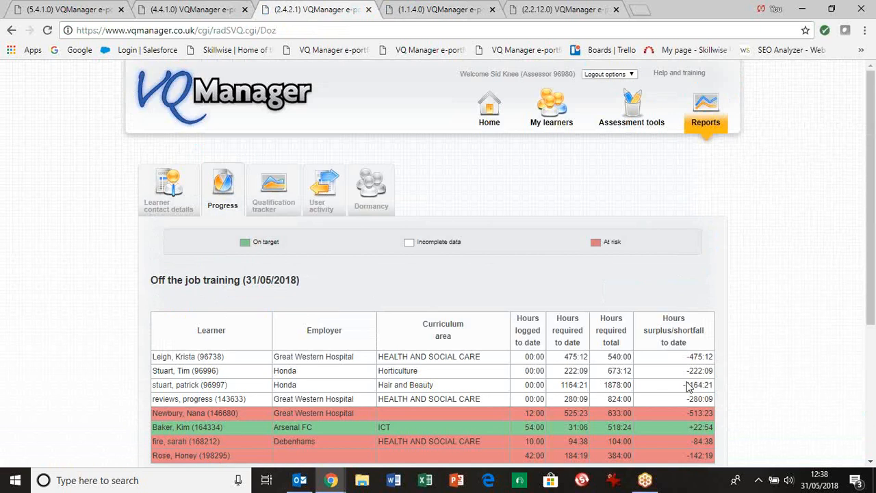
{"action": "left_click_drag", "start_coordinate": [873, 204], "coordinate": [875, 266]}
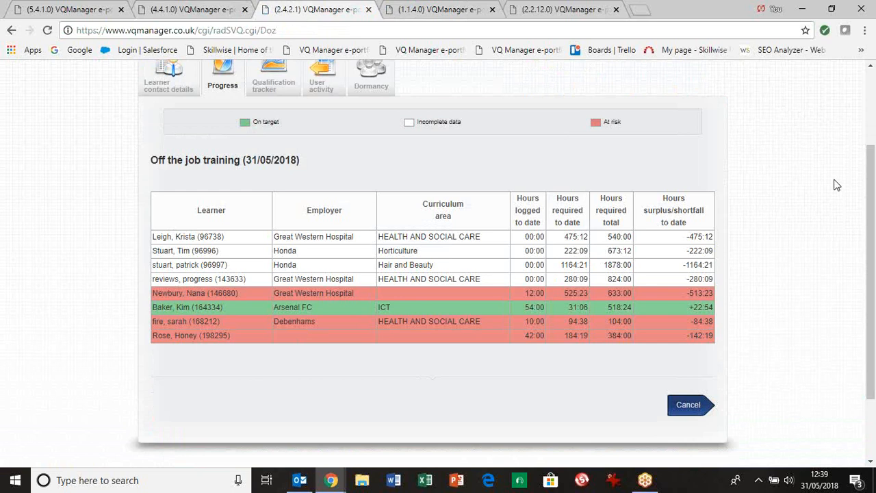
{"action": "left_click_drag", "start_coordinate": [870, 145], "coordinate": [868, 128]}
{"action": "scroll", "coordinate": [868, 128], "scroll_direction": "up", "scroll_amount": 2}
- On the assessor's Progress reviews page for the learner, open the "May 18 PR" review and examine its off-the-job training figures
{"action": "left_click", "coordinate": [532, 11]}
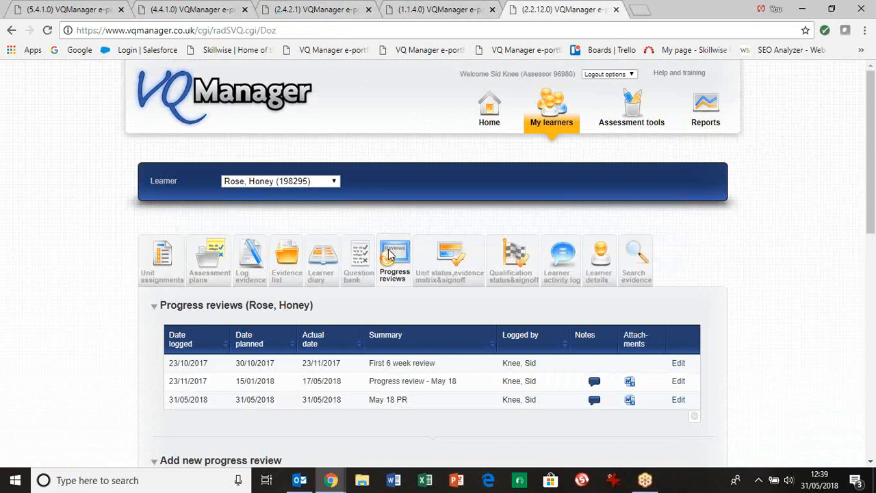
{"action": "left_click_drag", "start_coordinate": [875, 120], "coordinate": [873, 162]}
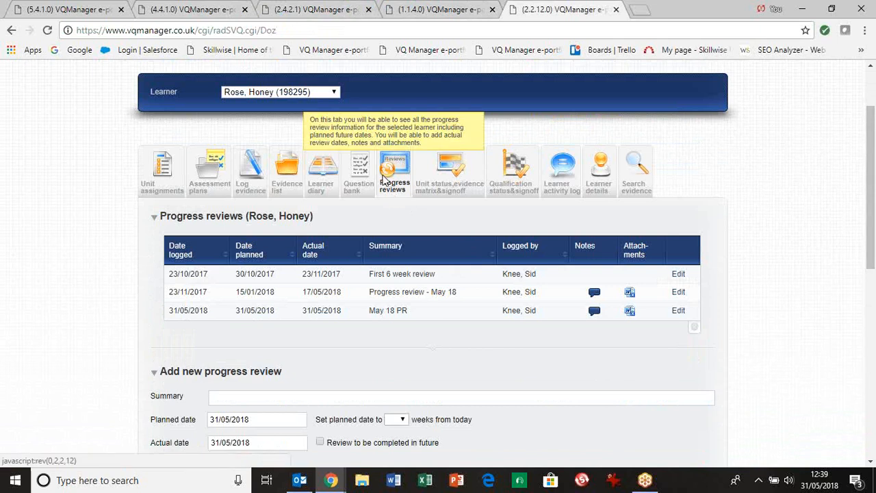
{"action": "left_click", "coordinate": [679, 316]}
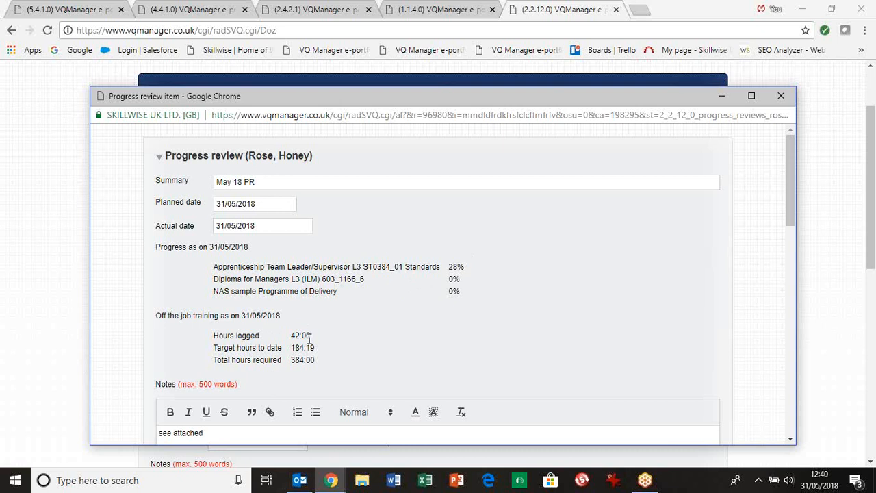
{"action": "left_click", "coordinate": [784, 450]}
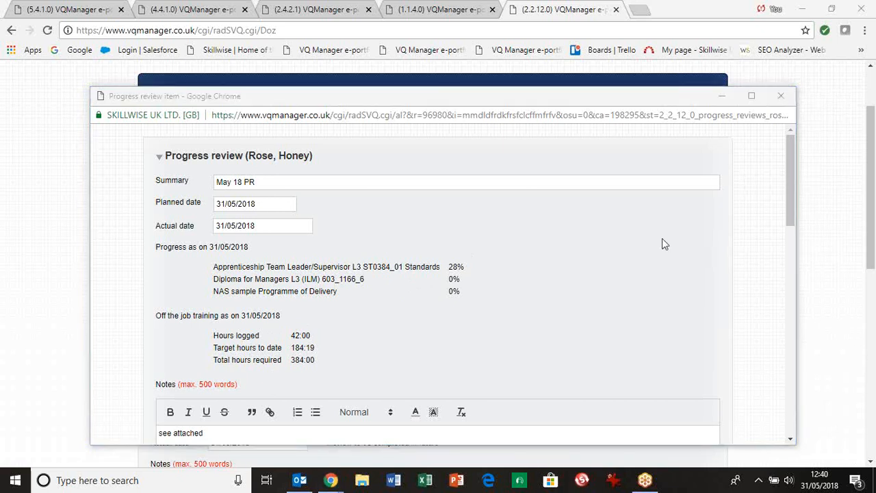